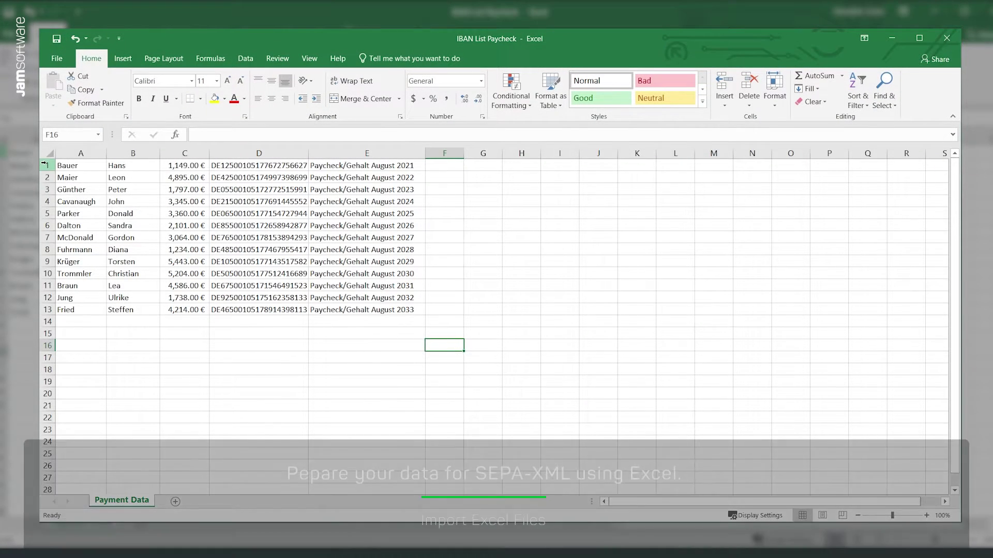
# Insert a blank top row and enter headers Recipient, First name, Amount, IBAN, Purpose.
pyautogui.rightClick(47, 165)
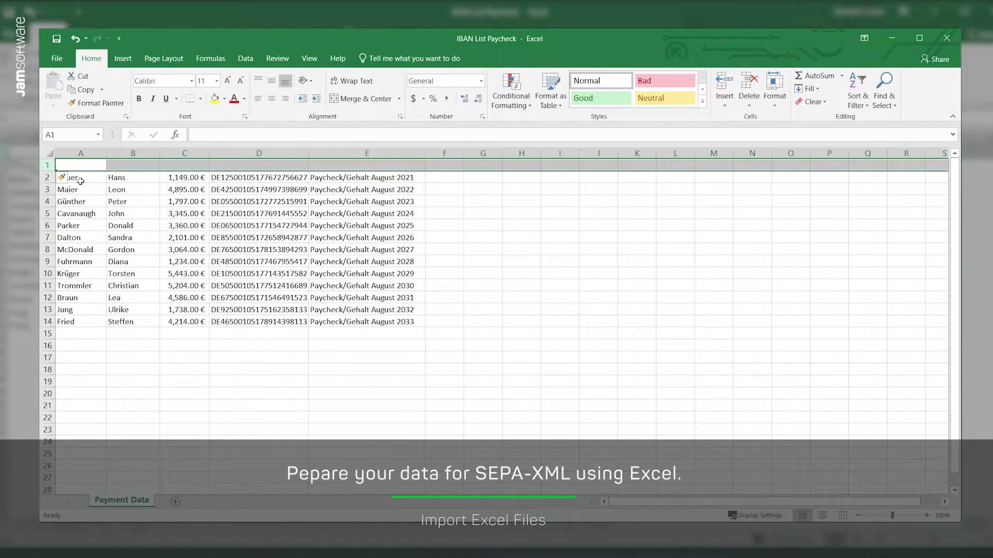
pyautogui.click(77, 168)
pyautogui.write('R')
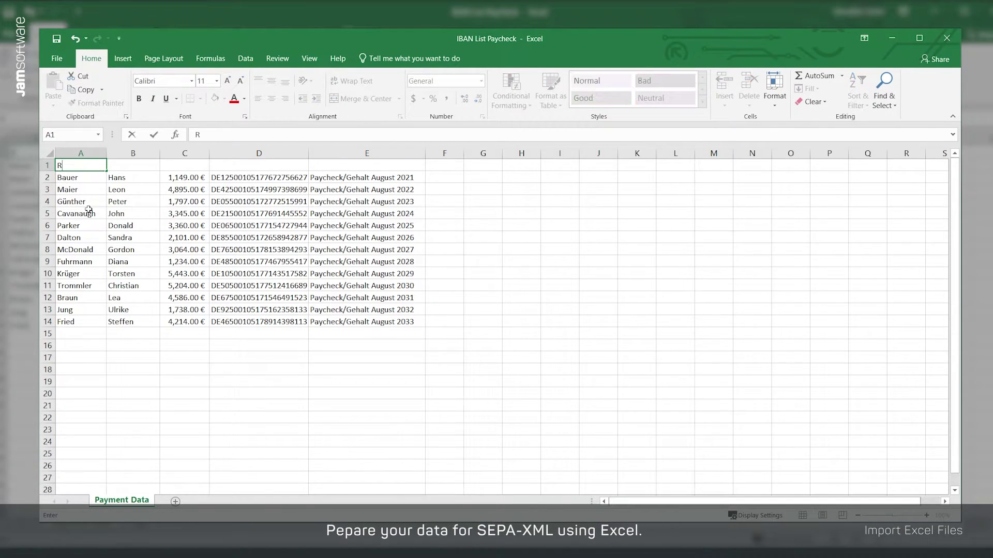
pyautogui.write('ecipient')
pyautogui.press('Tab')
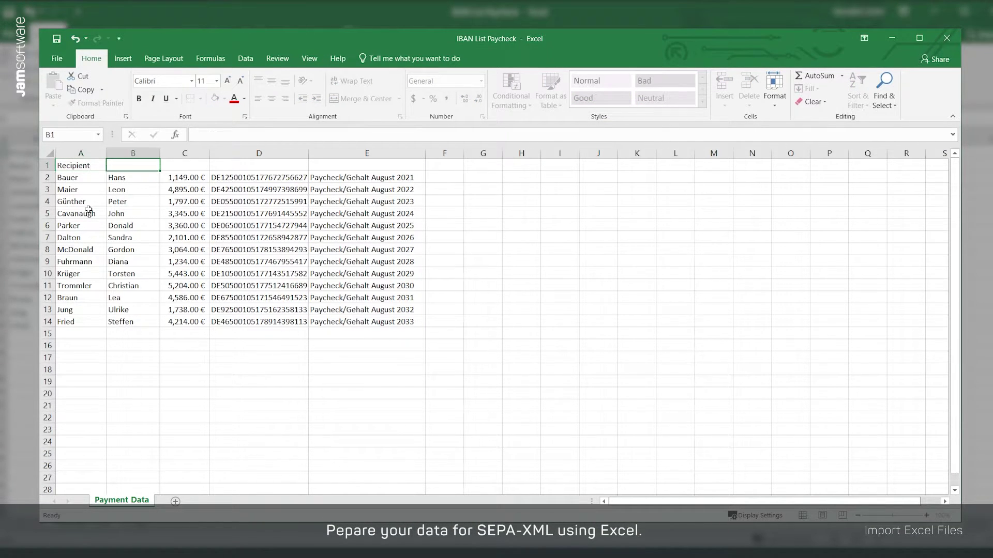
pyautogui.write('First n')
pyautogui.write('ame')
pyautogui.press('Tab')
pyautogui.write('Amou')
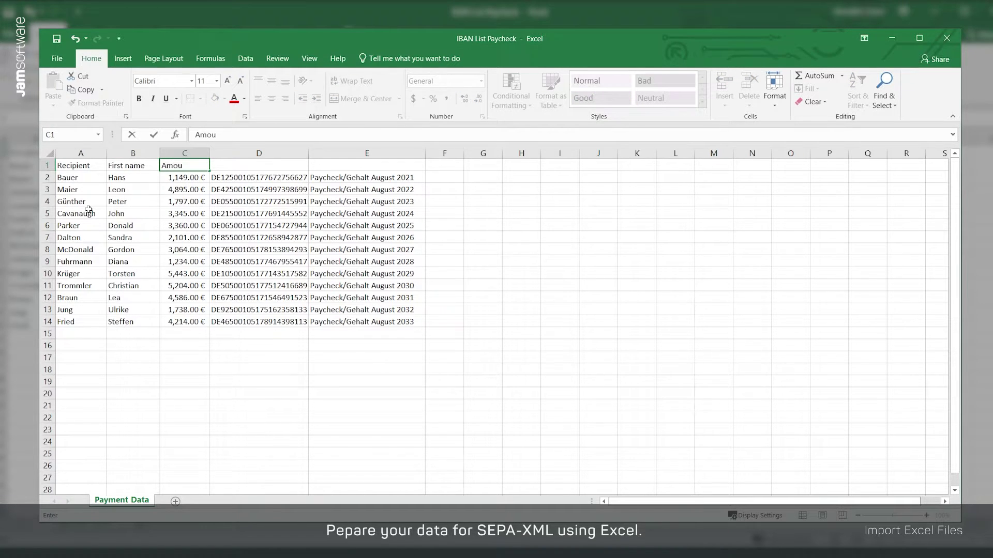
pyautogui.write('nt')
pyautogui.press('Tab')
pyautogui.write('IBAN')
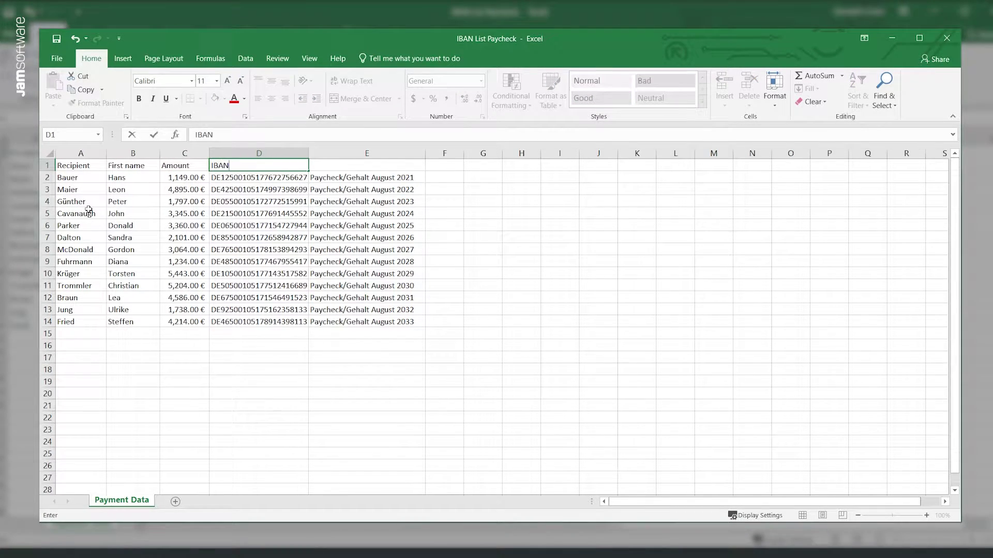
pyautogui.press('Tab')
pyautogui.write('Purp')
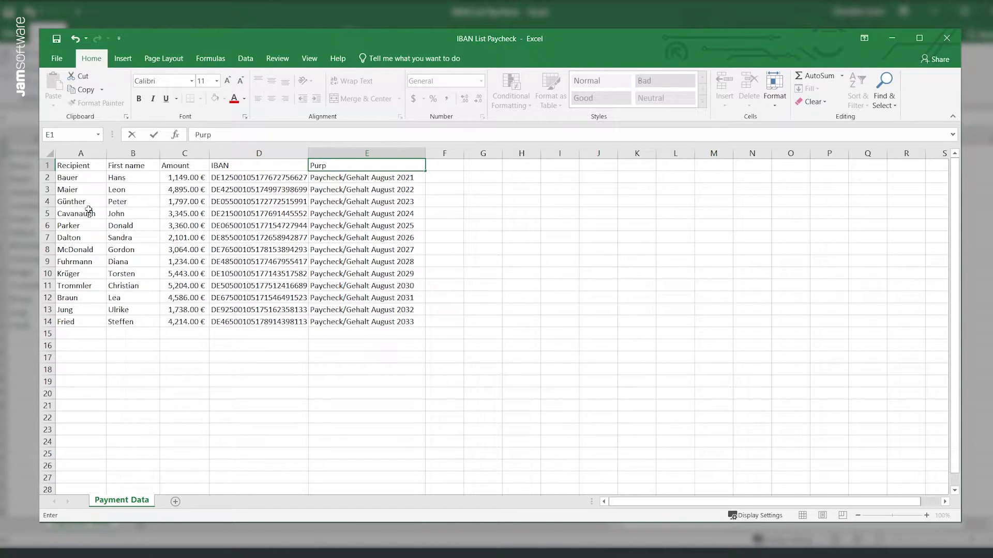
pyautogui.write('ose')
pyautogui.press('Return')
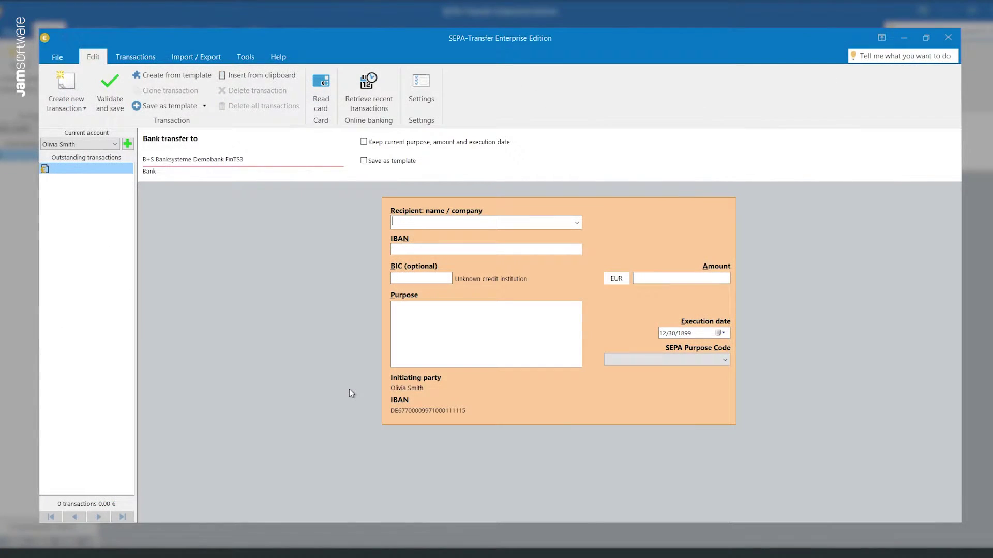
# Import the IBAN List Paycheck workbook as bank transfers, marking IBAN and amount columns in the preview.
pyautogui.click(220, 60)
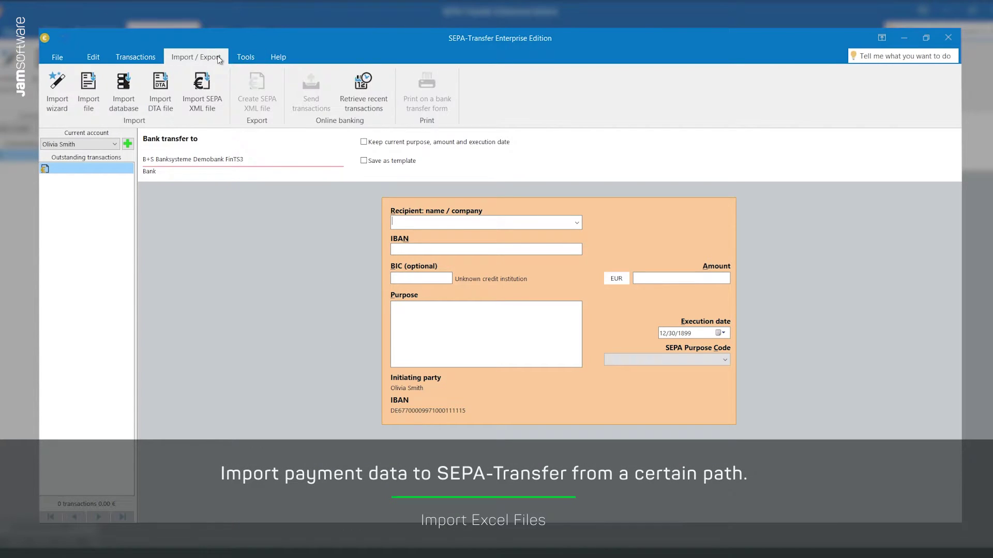
pyautogui.click(90, 86)
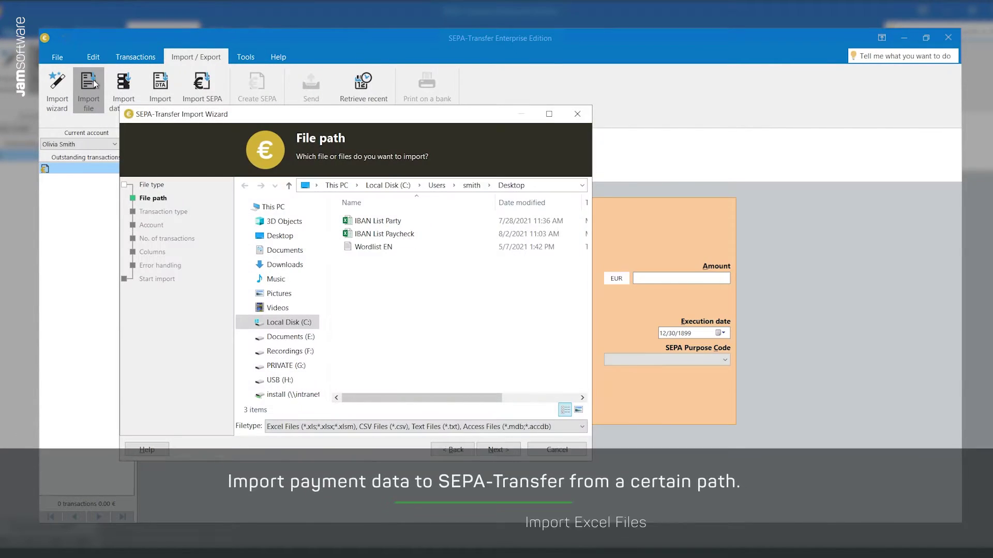
pyautogui.click(432, 233)
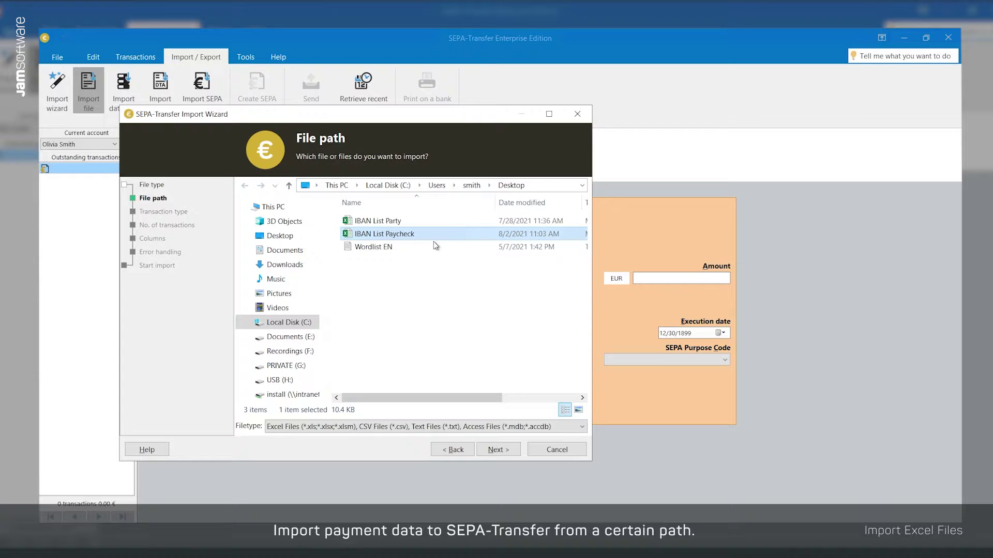
pyautogui.click(502, 451)
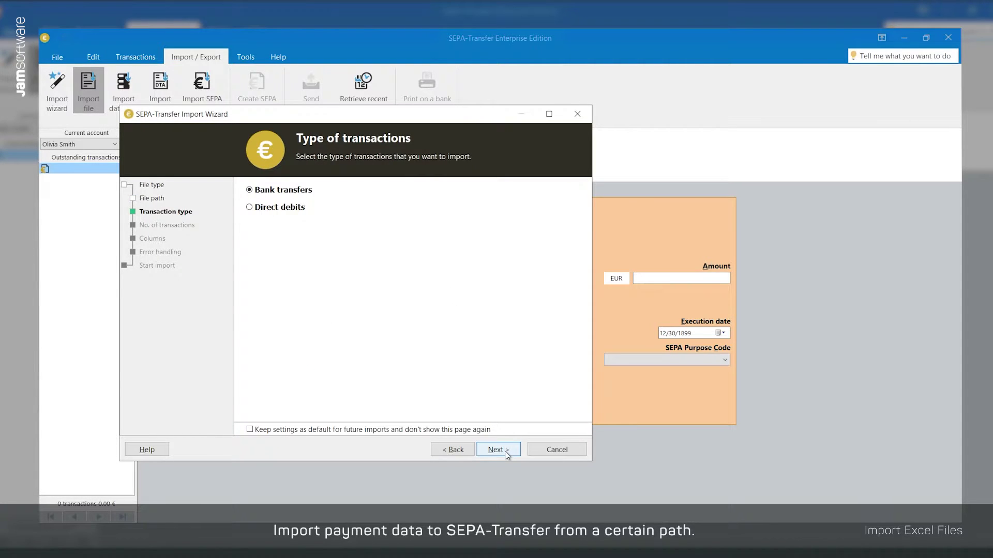
pyautogui.click(506, 455)
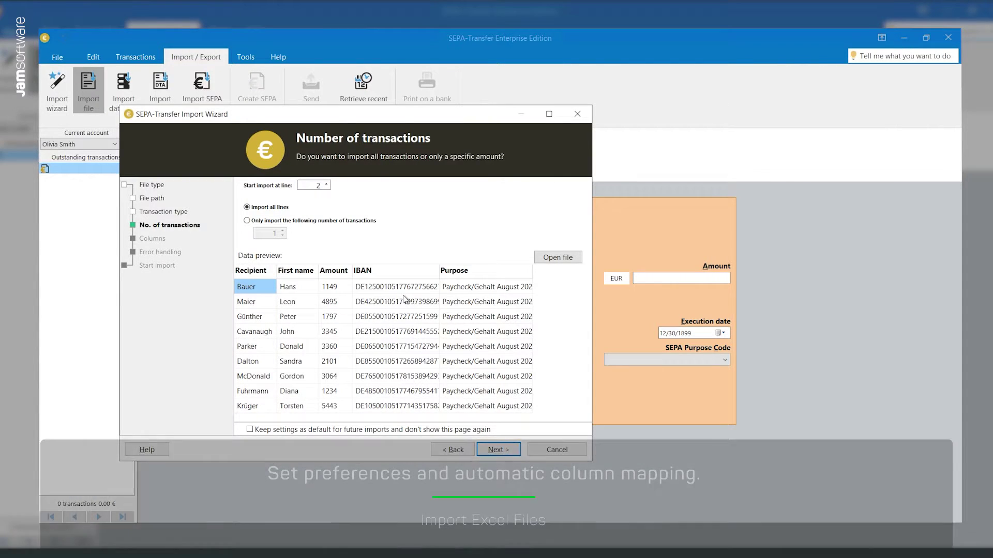
pyautogui.moveTo(402, 302); pyautogui.dragTo(412, 412)
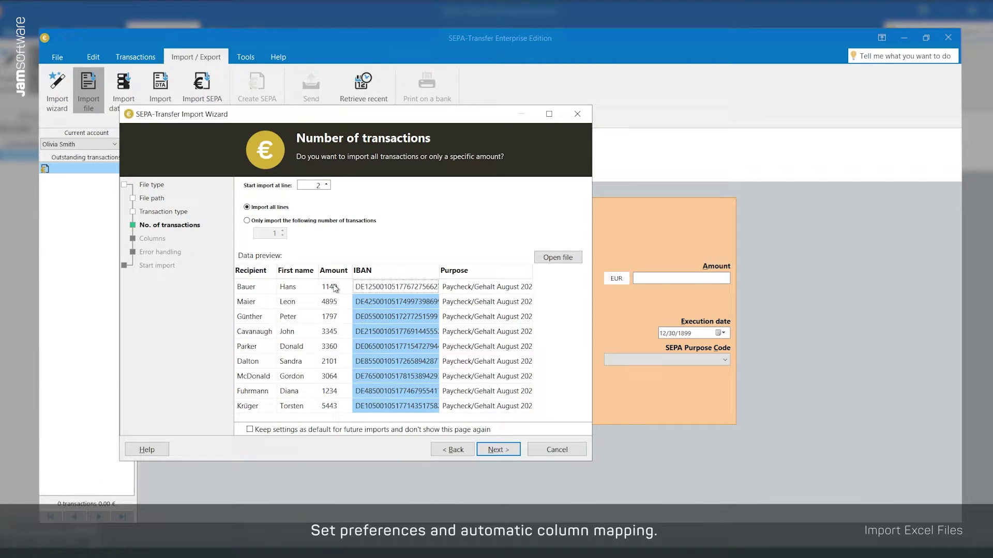
pyautogui.moveTo(330, 301); pyautogui.dragTo(344, 399)
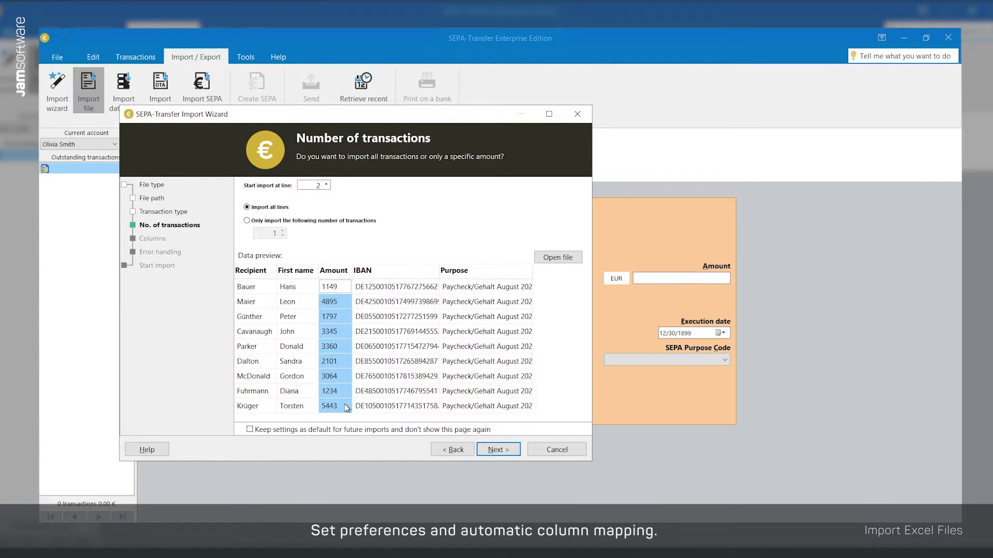
# Map the Recipient, First name and Purpose columns to their transaction fields.
pyautogui.click(491, 451)
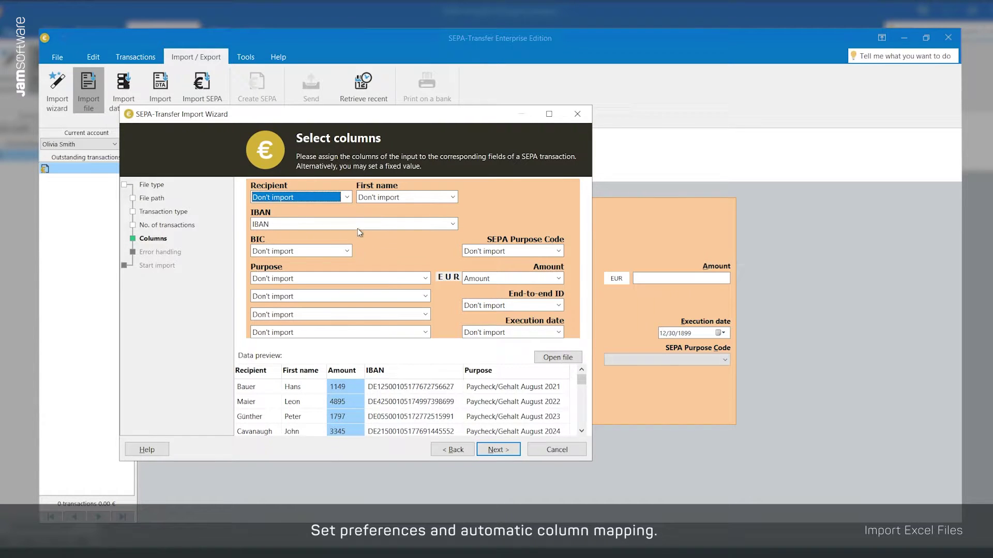
pyautogui.click(346, 199)
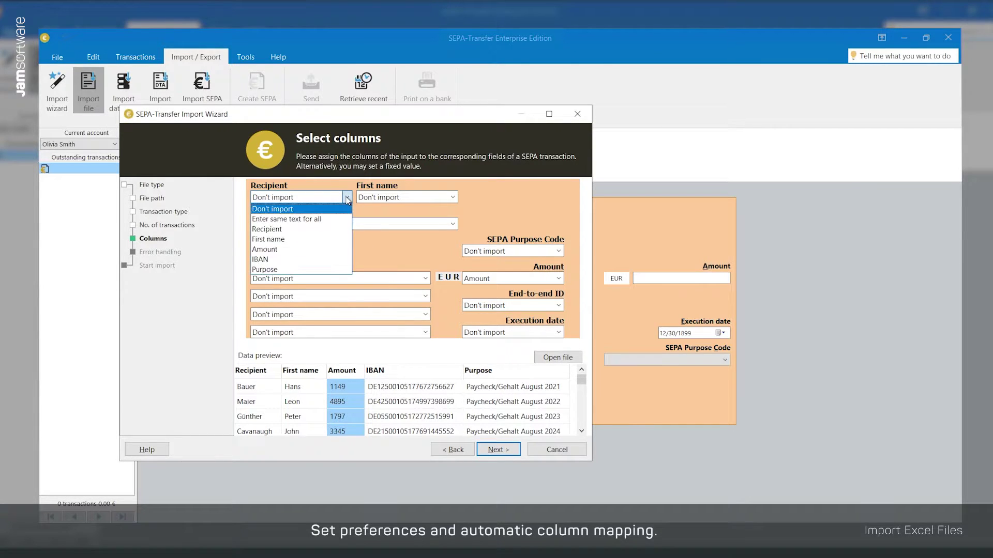
pyautogui.click(340, 223)
pyautogui.click(376, 196)
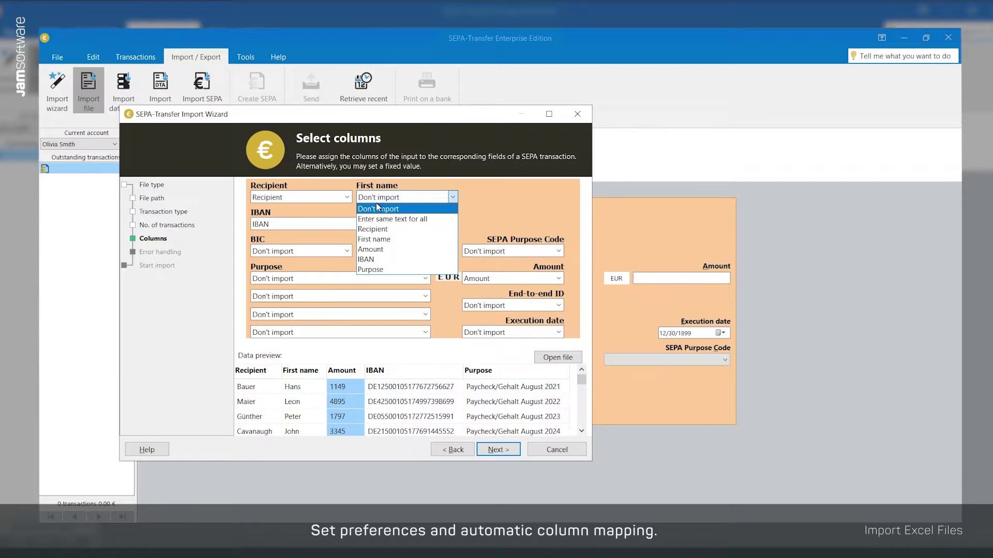
pyautogui.click(390, 238)
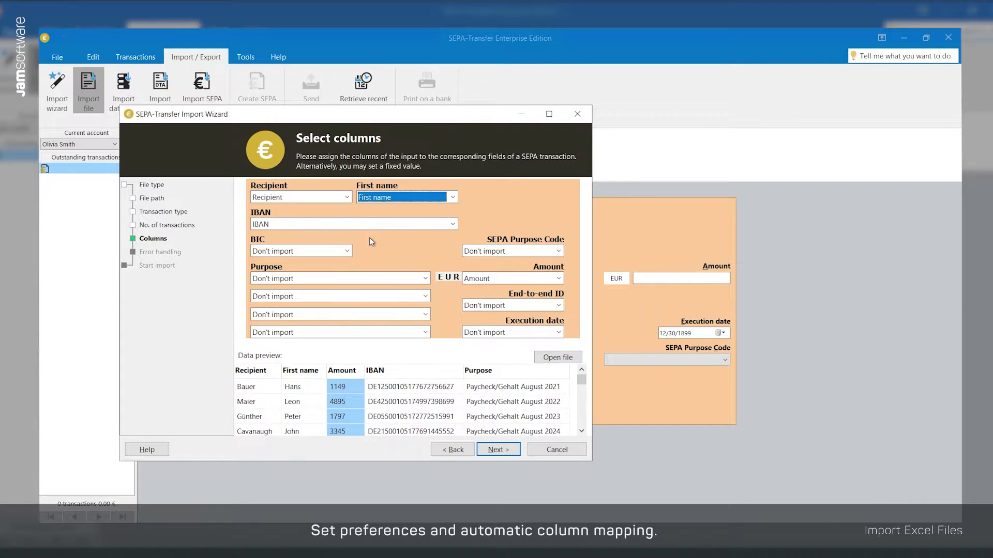
pyautogui.click(325, 279)
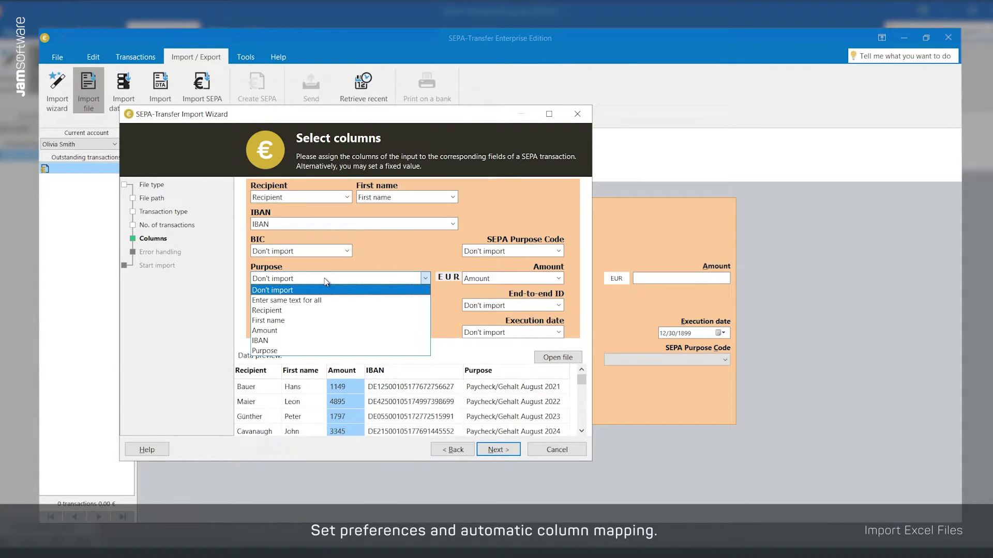
pyautogui.click(315, 351)
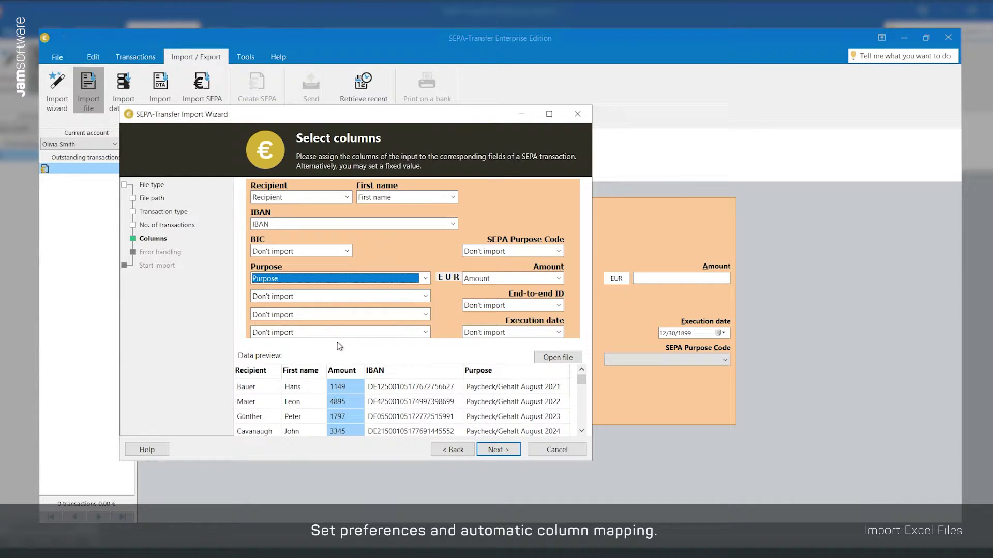
# Import all 13 paycheck transactions and close the wizard.
pyautogui.click(500, 451)
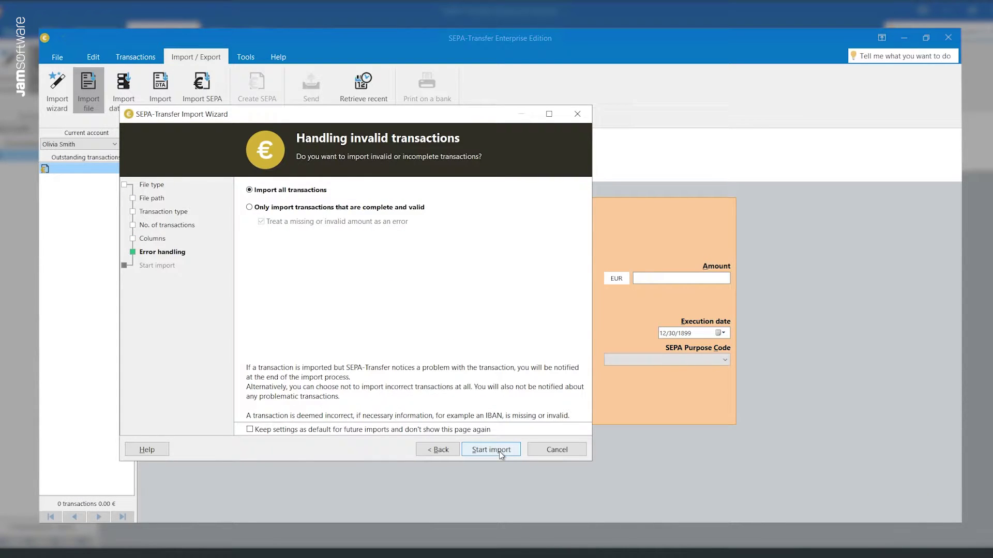
pyautogui.click(499, 452)
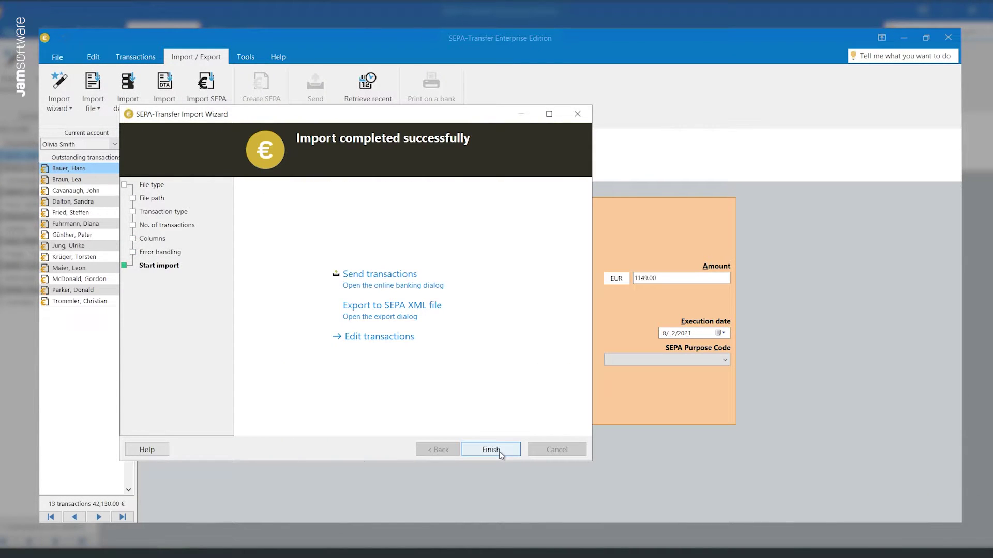
pyautogui.click(498, 451)
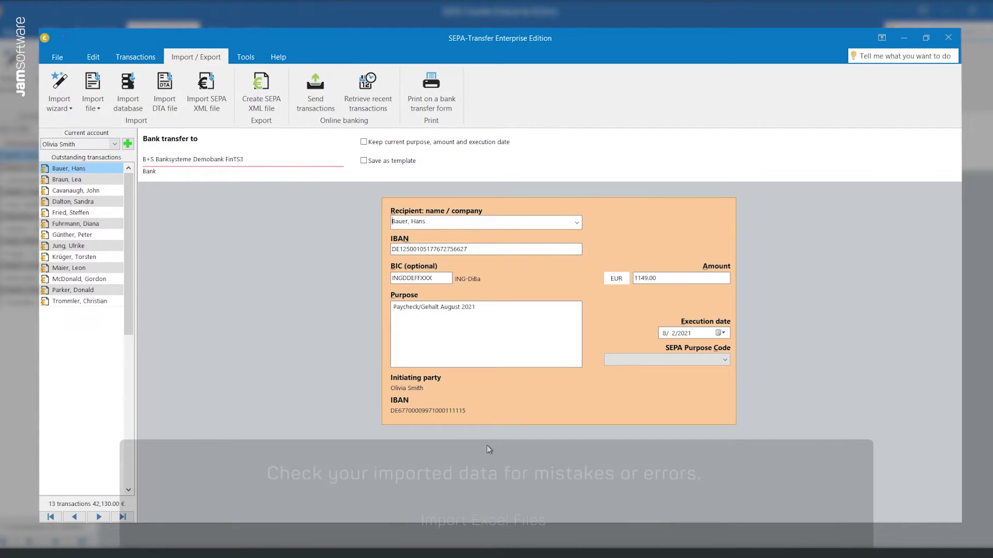
pyautogui.click(87, 182)
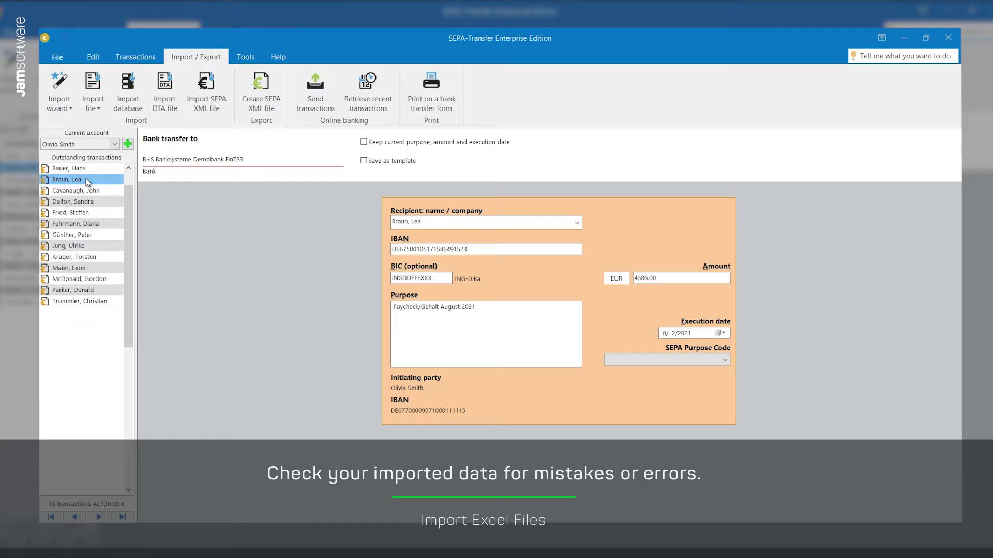
pyautogui.click(90, 192)
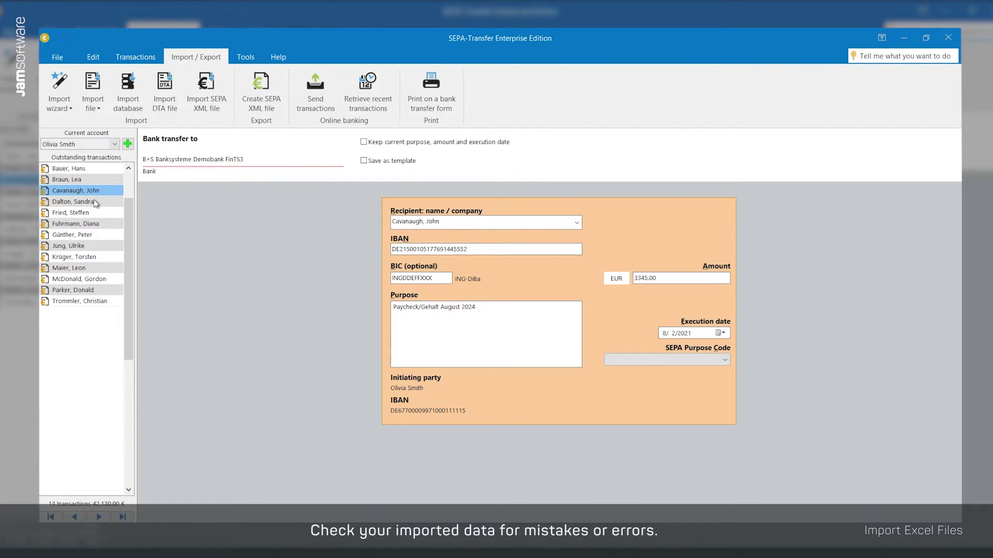
pyautogui.click(95, 204)
pyautogui.click(96, 215)
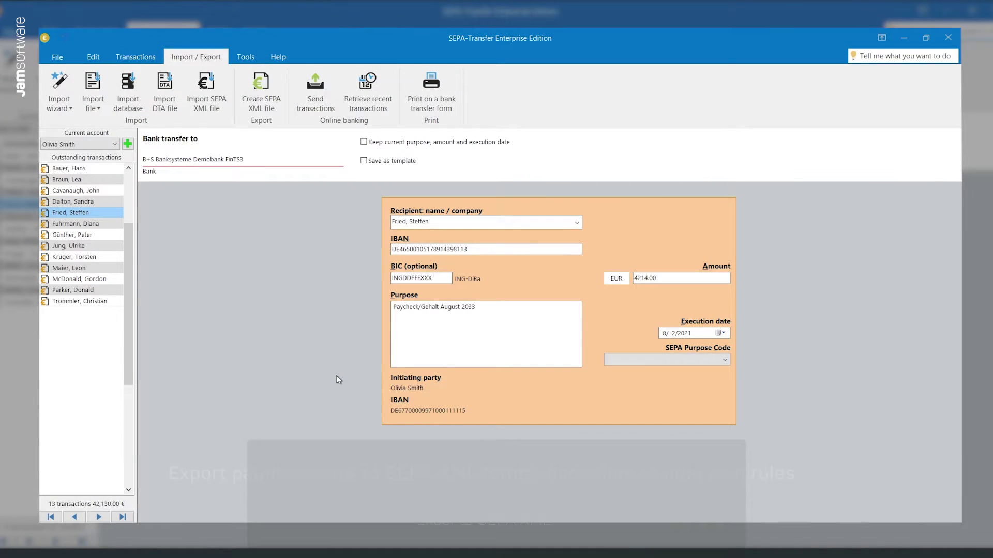
# Open the SEPA XML export settings with All outstanding transactions selected instead of a date limit.
pyautogui.click(258, 109)
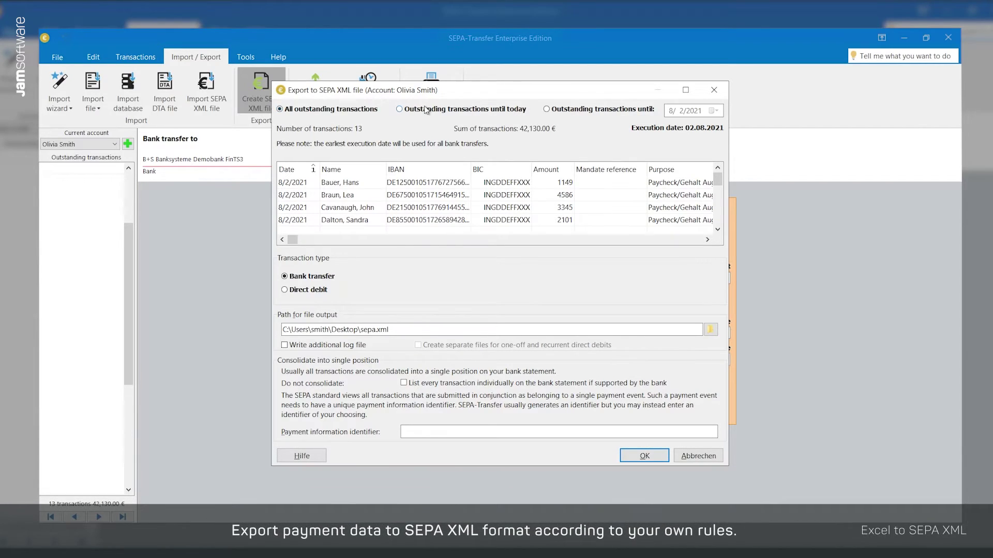
pyautogui.click(569, 109)
pyautogui.click(361, 110)
# Name the output file 'Paycheck August' and export the 13 transfers to SEPA XML.
pyautogui.click(709, 330)
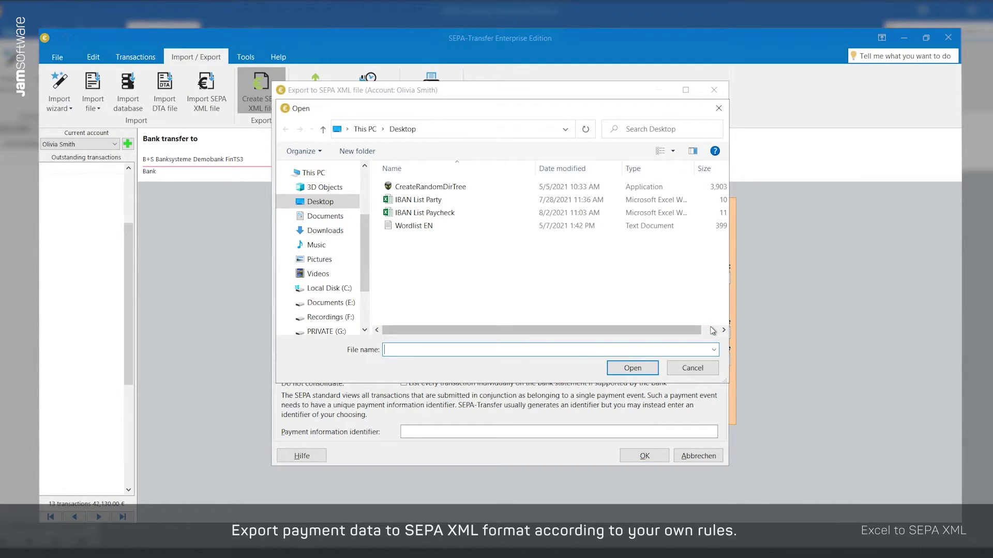
pyautogui.write('Pay')
pyautogui.write('check Au')
pyautogui.write('gust')
pyautogui.click(645, 369)
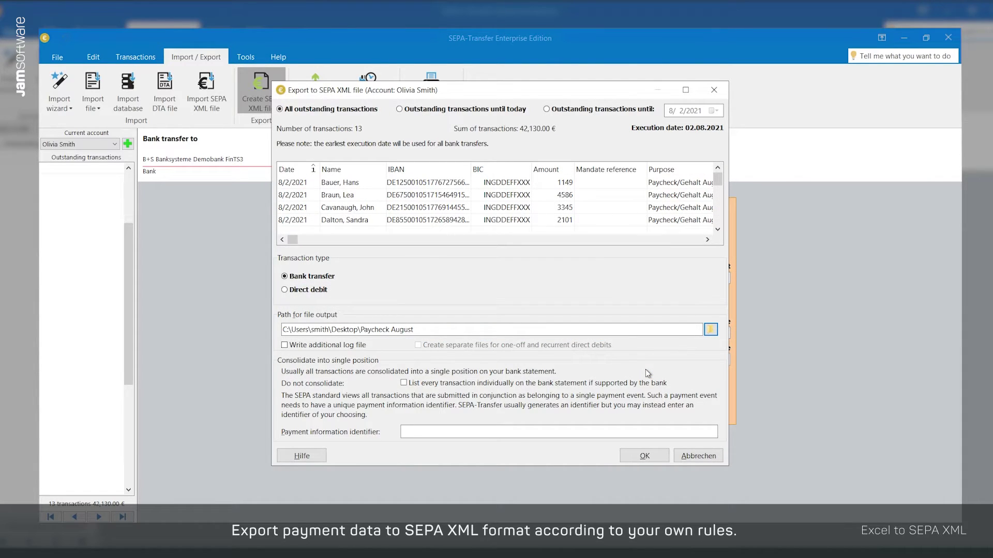
pyautogui.click(644, 456)
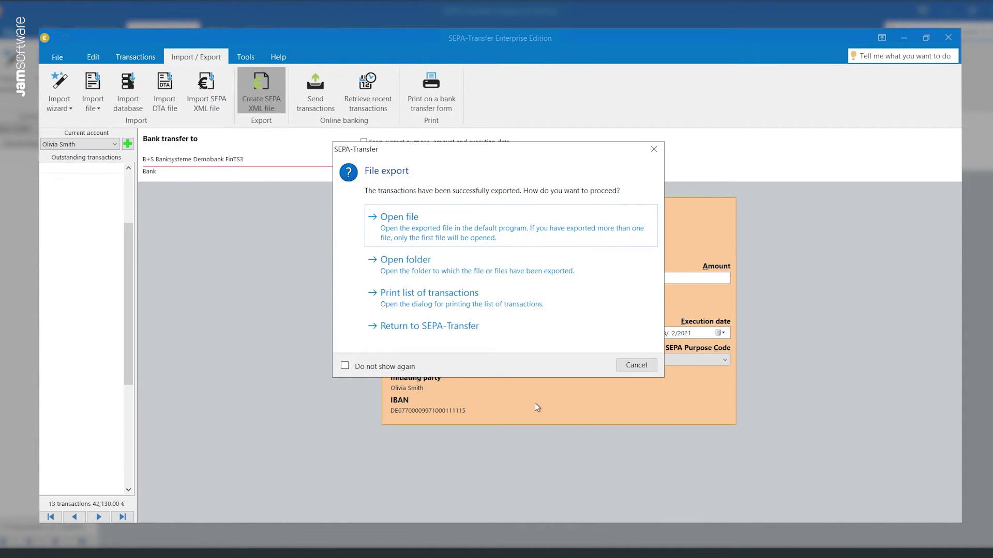
# Dismiss the export confirmation, re-import all paycheck transactions, then reopen the SEPA XML export.
pyautogui.click(463, 336)
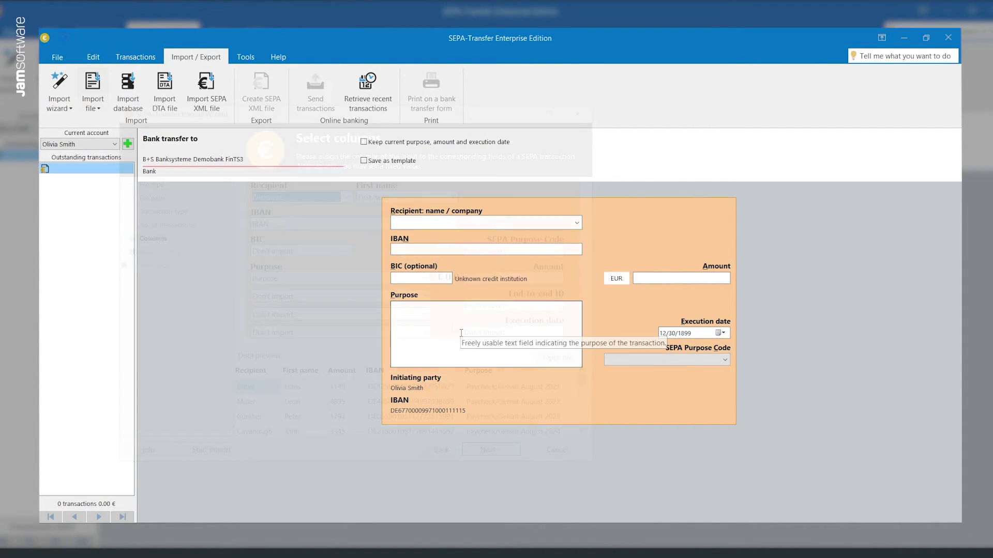
pyautogui.click(490, 450)
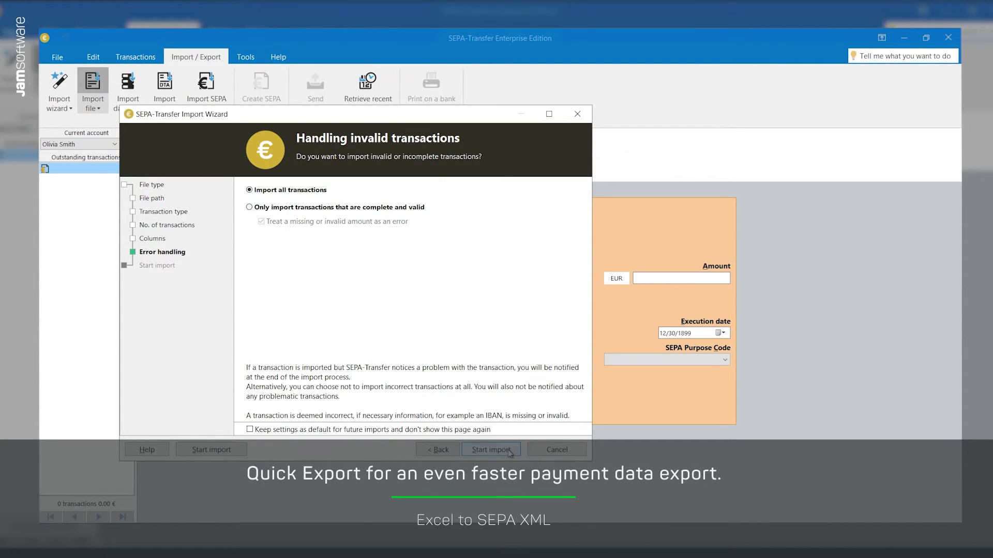
pyautogui.click(509, 451)
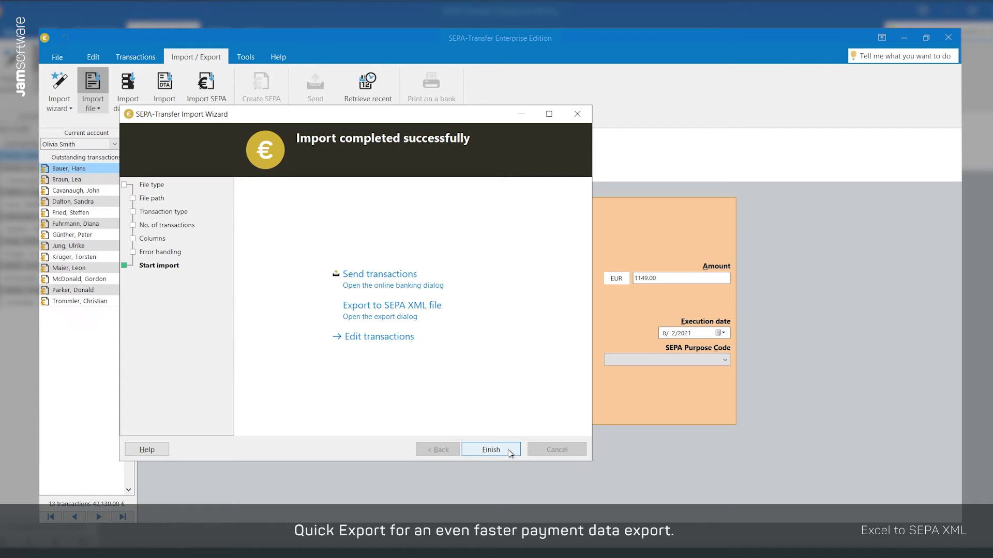
pyautogui.click(423, 315)
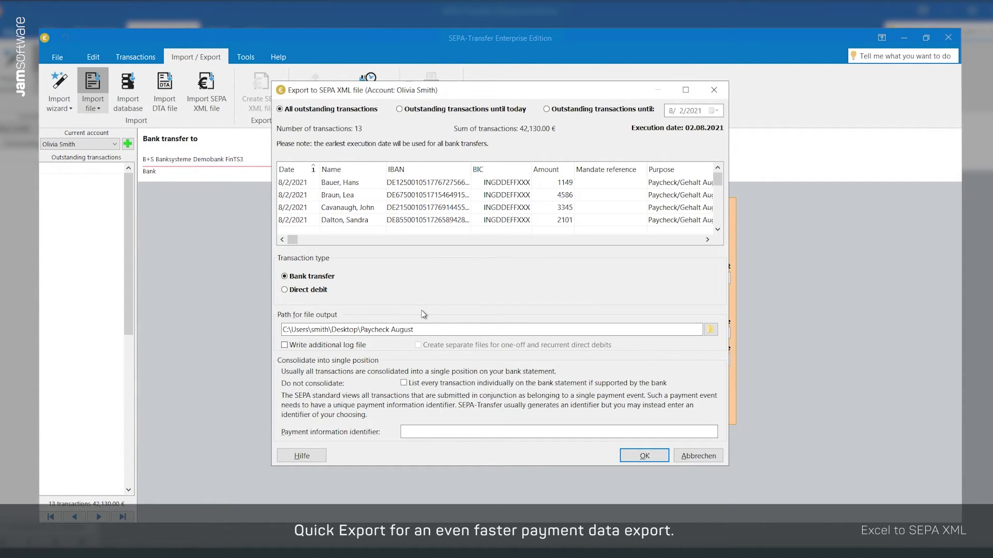